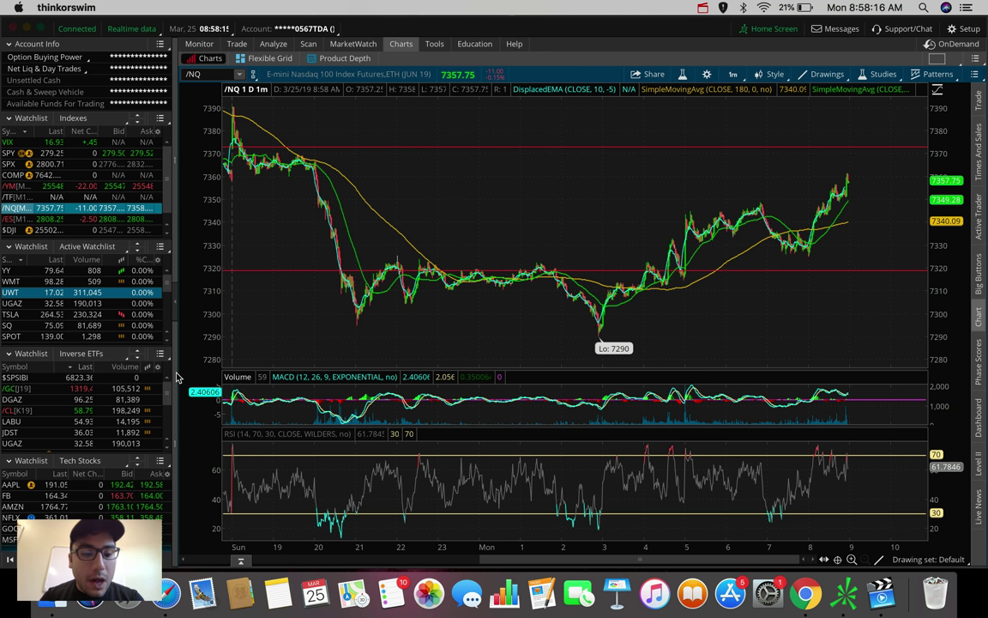
Switch from the /NQ chart to Safari's CNN Business pre-market trading page
left_click(170, 593)
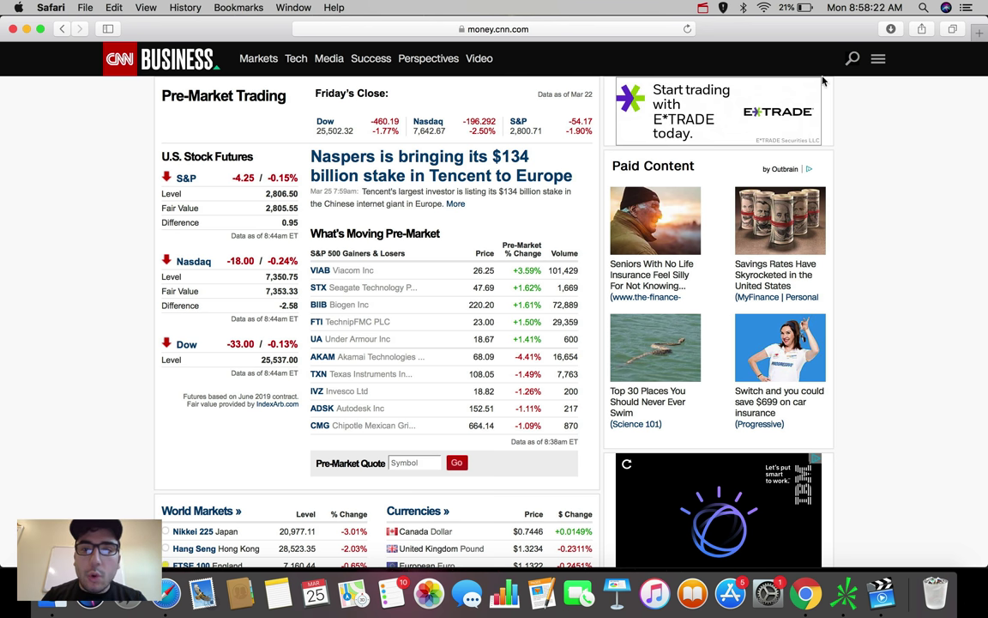
Reload the CNN pre-market page to get fresh U.S. stock futures quotes
left_click(687, 29)
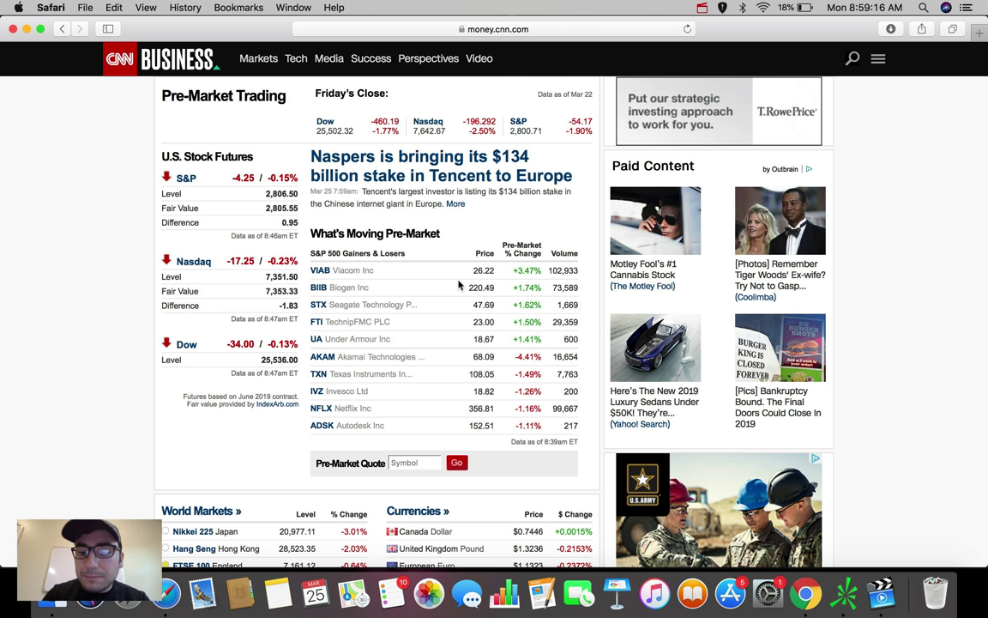
Return to the thinkorswim /NQ one-minute chart
left_click(849, 605)
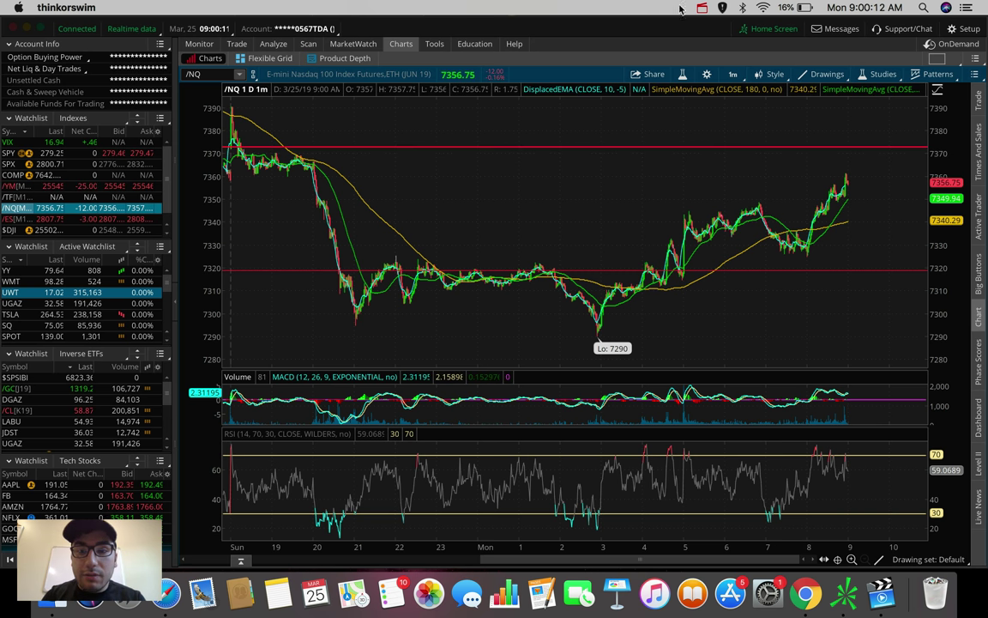
Set the /NQ chart to 180 D : 4h and zoom into recent weeks
left_click(732, 74)
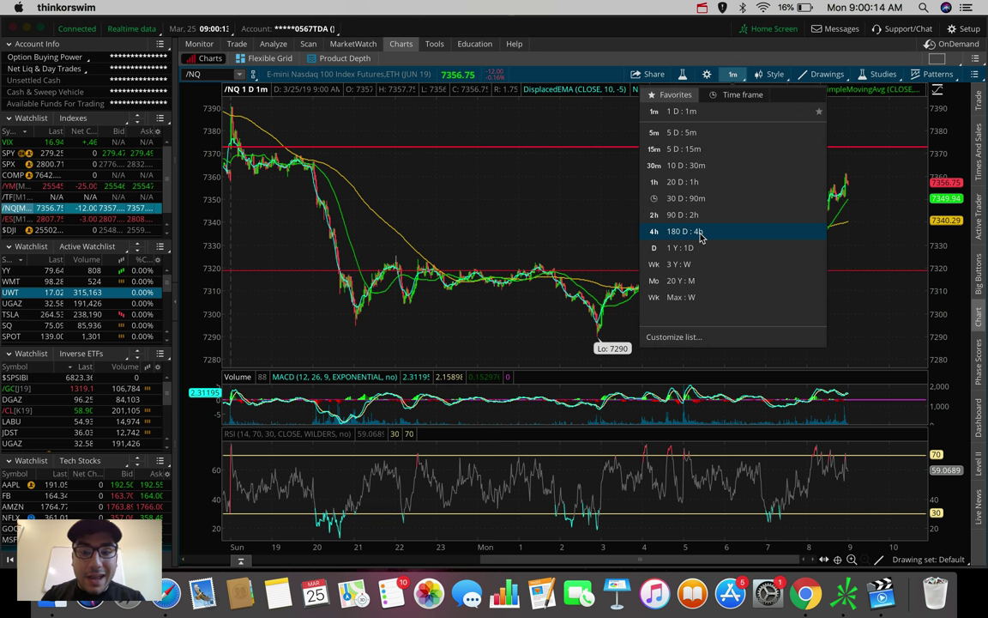
left_click(699, 231)
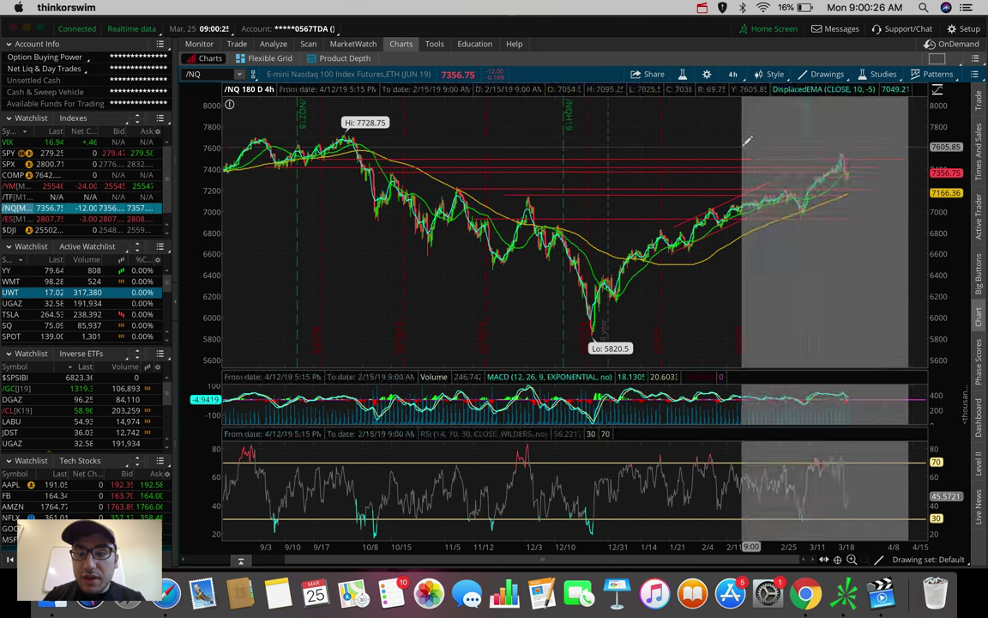
scroll(755, 137, "up", 5)
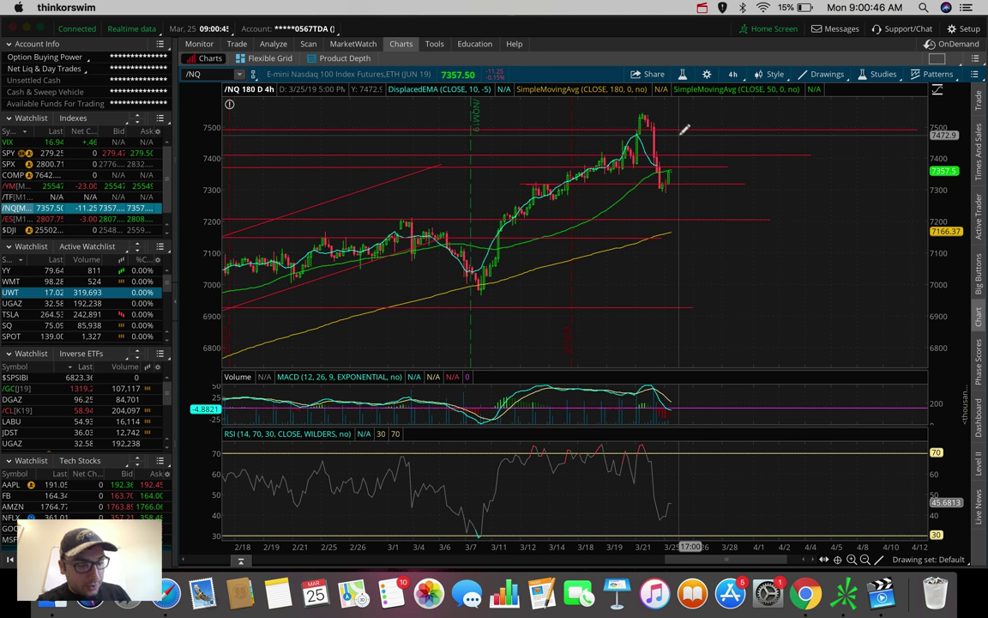
Chart the SPX index, glance at the CNN futures again, then return to the SPX chart
key("Up")
key("Up")
key("Up")
key("Up")
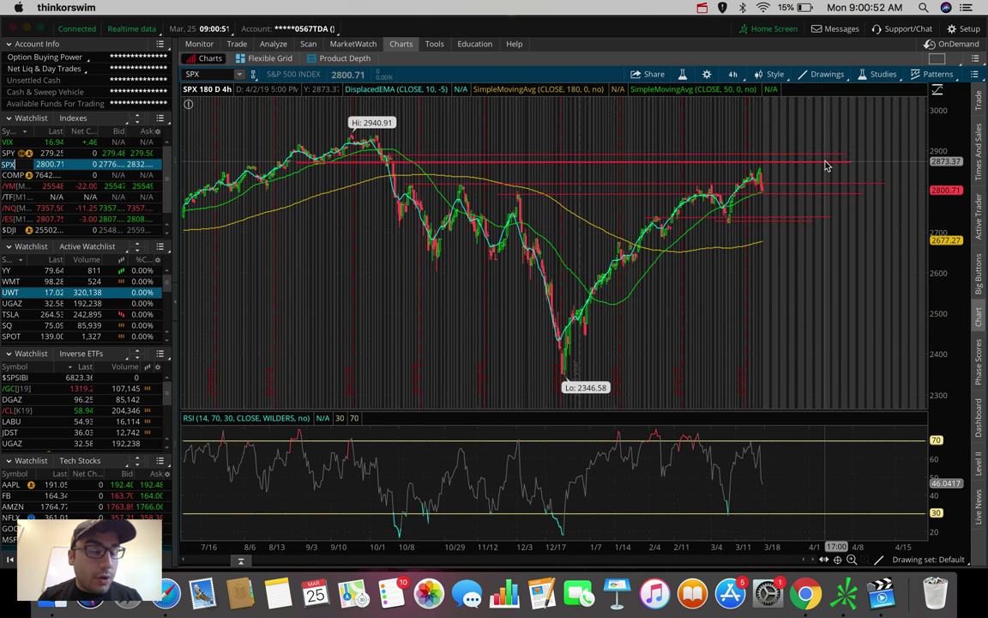
mouse_move(825, 163)
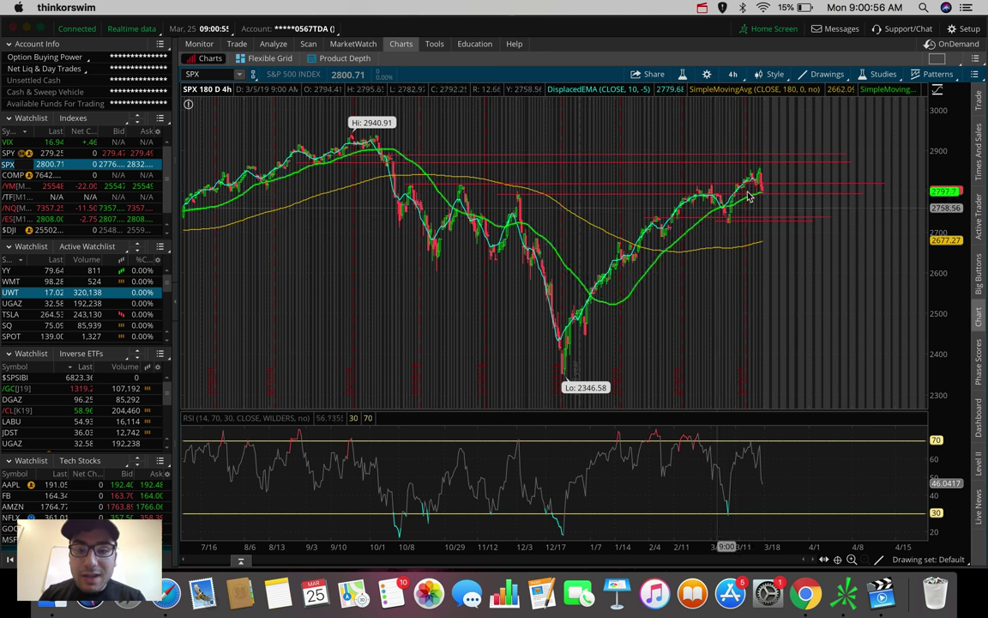
mouse_move(769, 197)
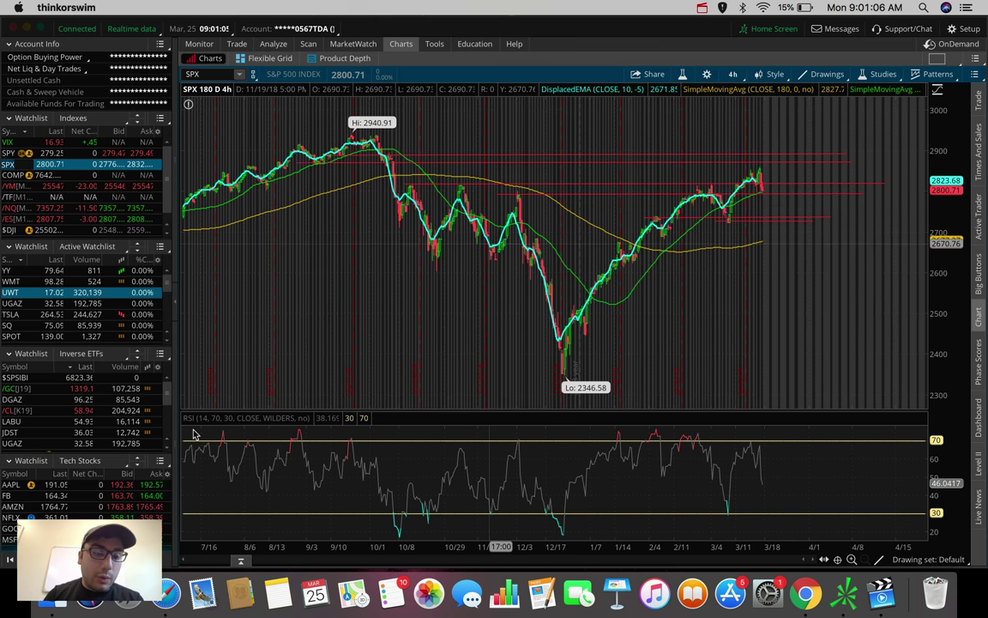
key("super+Tab")
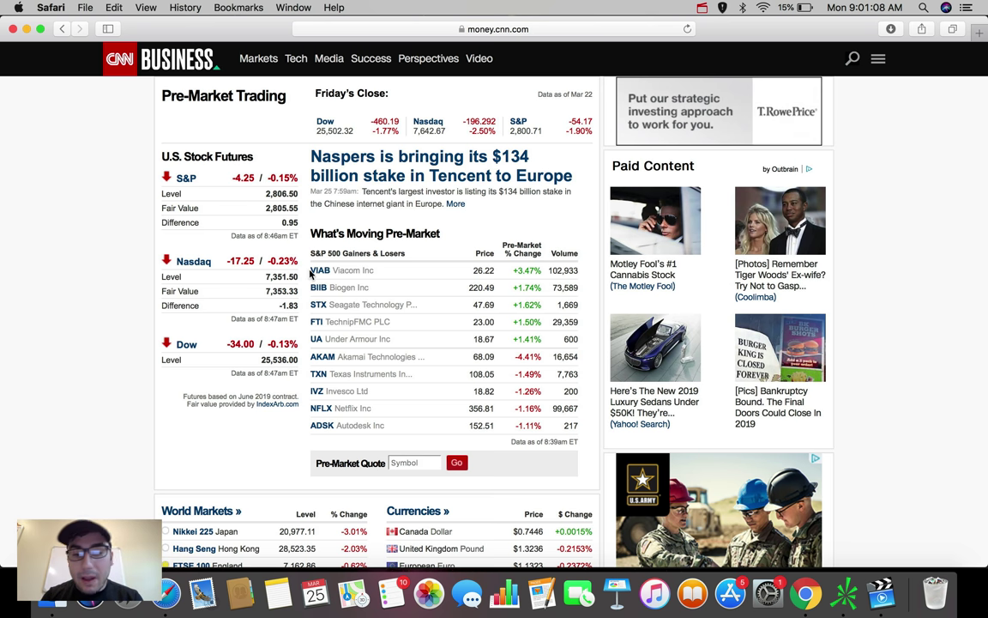
left_click(845, 592)
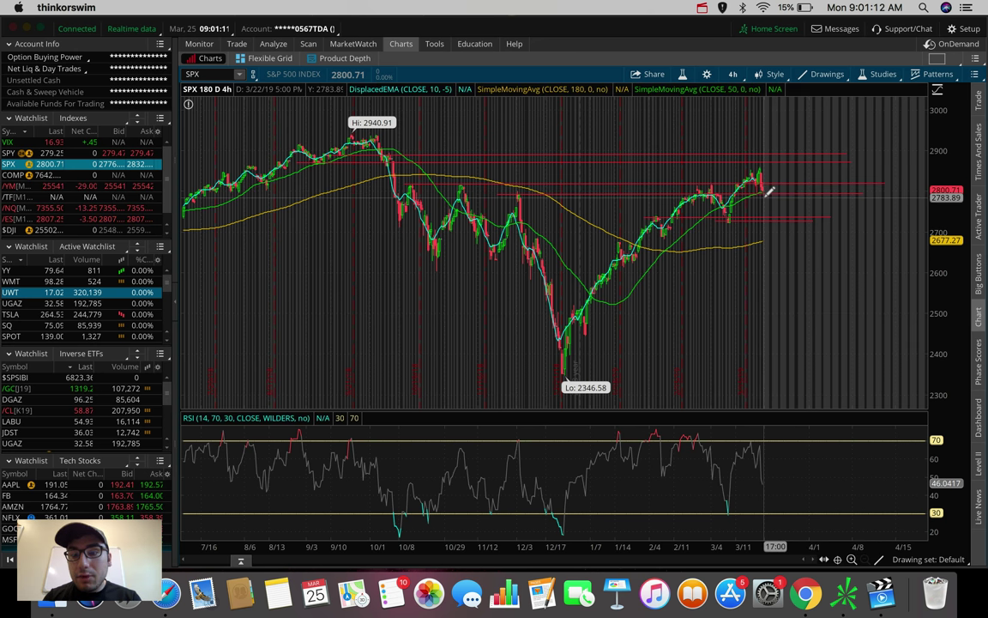
left_click(770, 192)
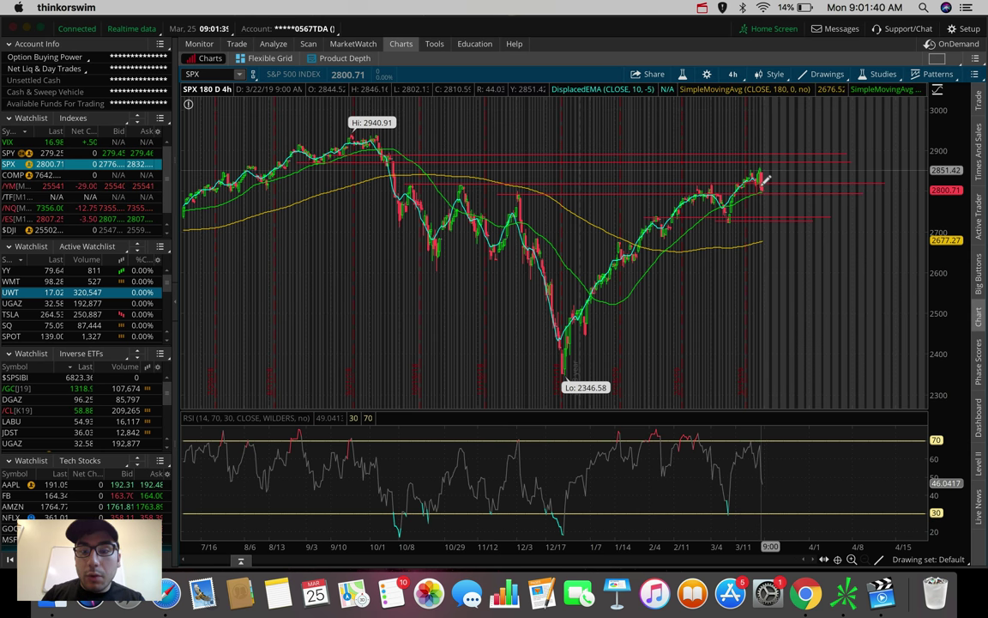
mouse_move(774, 178)
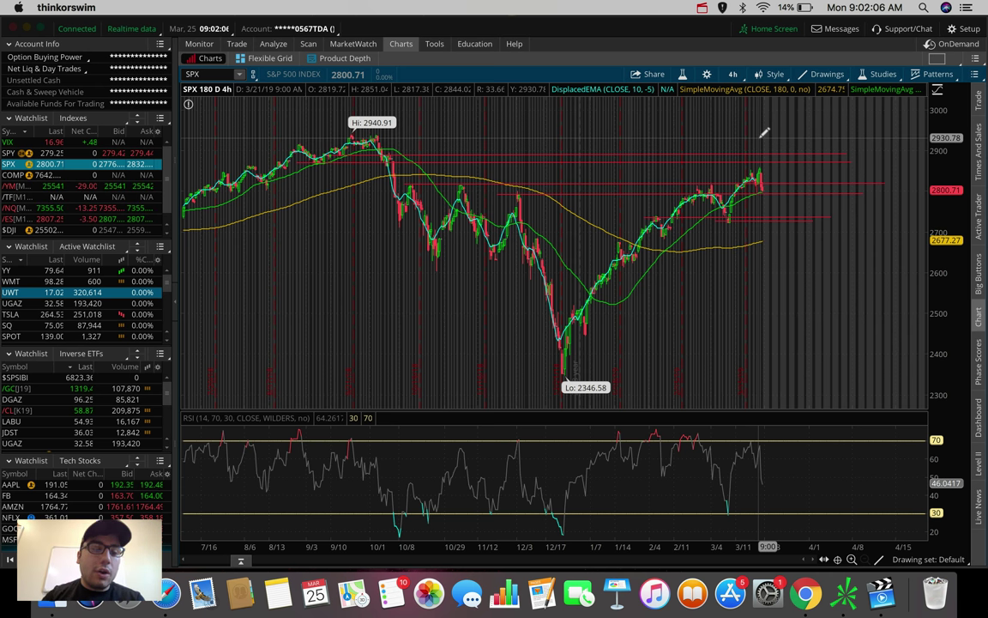
Chart /GC gold futures and zoom into February–March
left_click(9, 389)
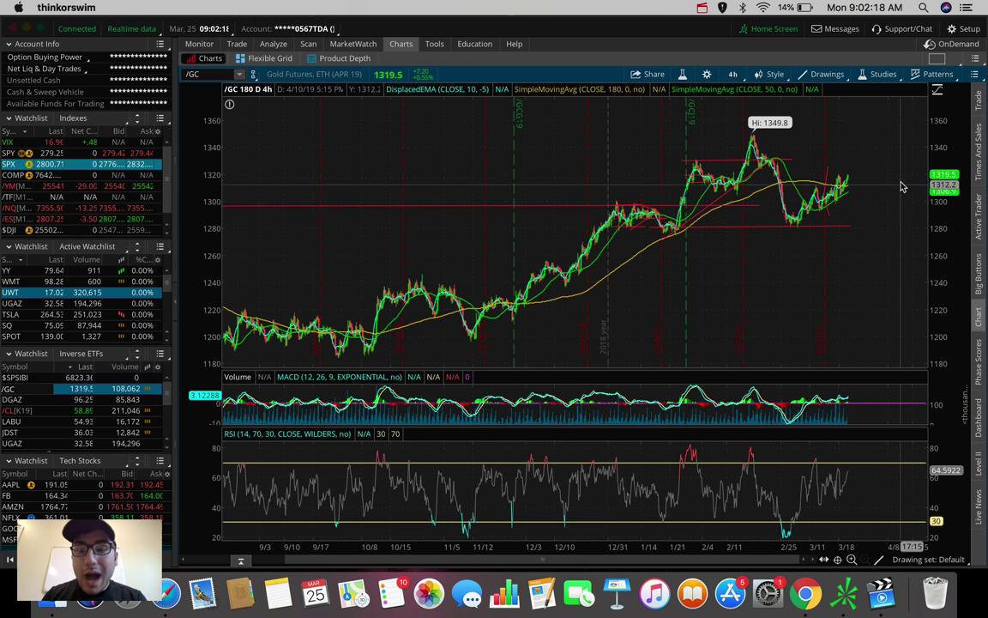
scroll(734, 214, "up", 5)
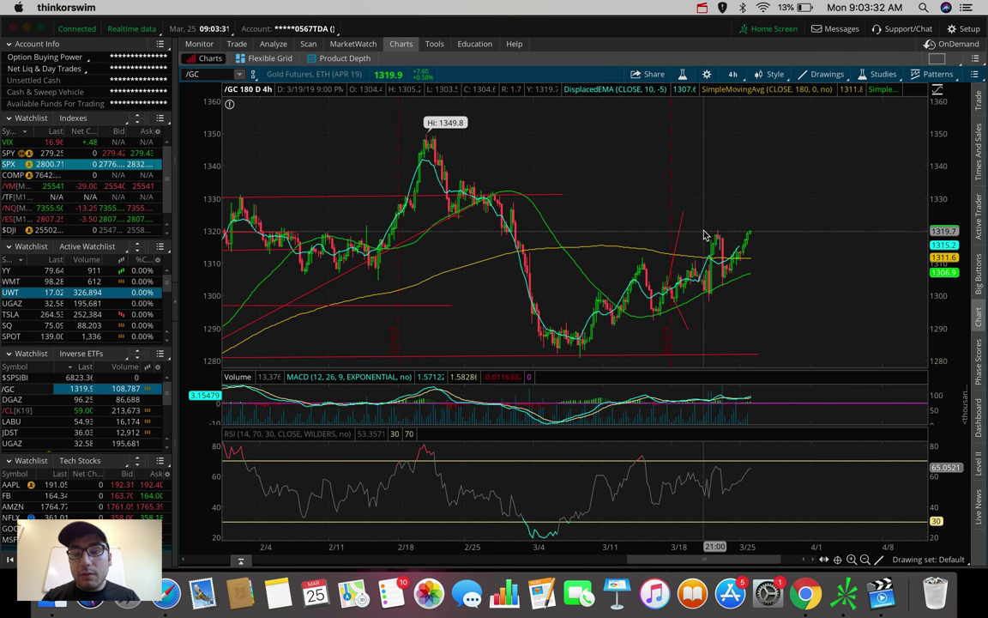
Draw a 1320 resistance line on gold extended back to January, then load JNUG
left_click_drag(703, 230, 801, 235)
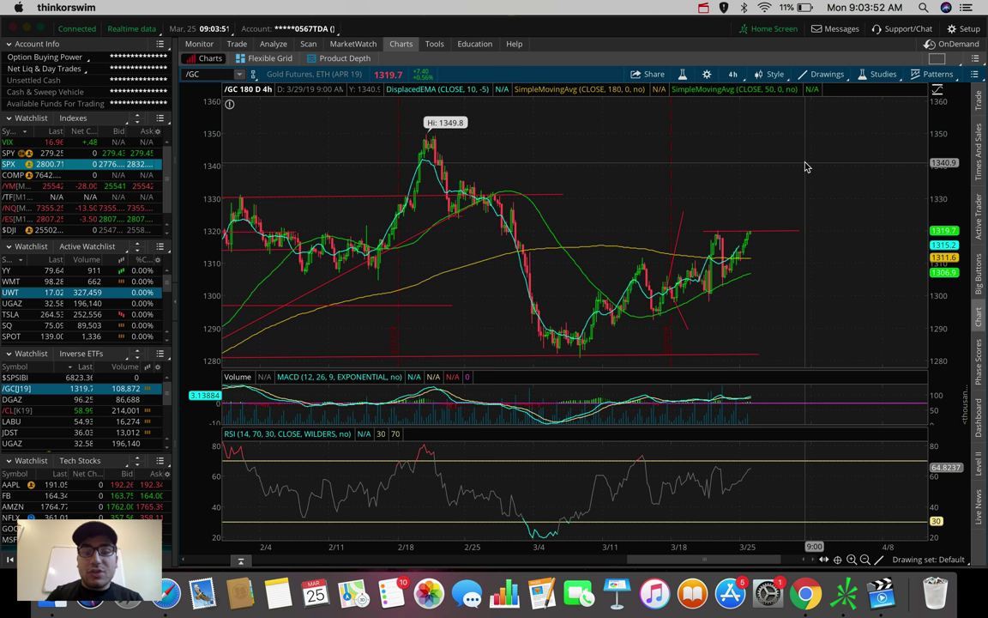
scroll(805, 167, "down", 5)
left_click_drag(805, 163, 806, 166)
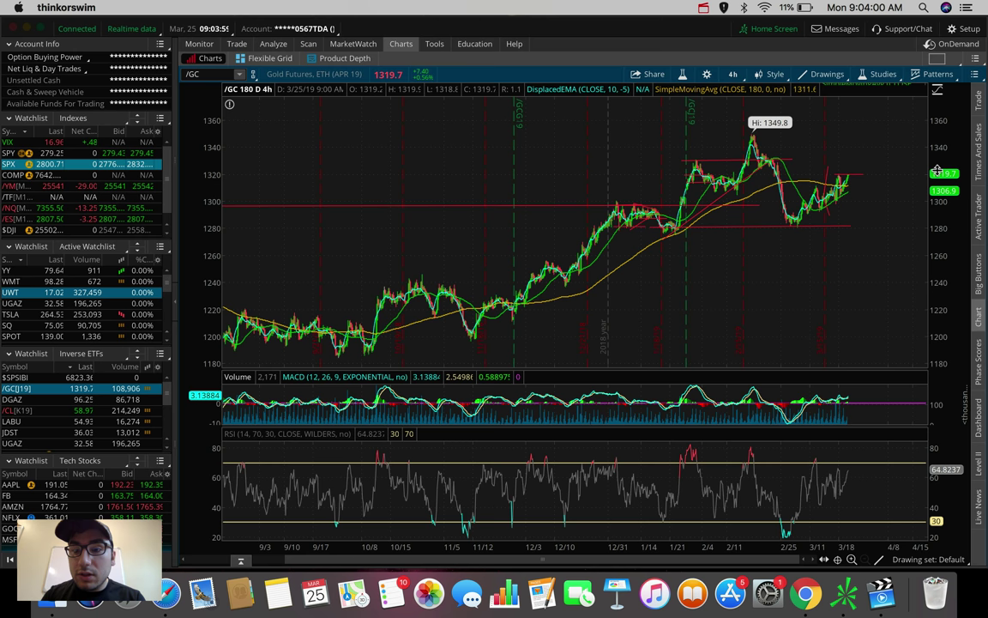
left_click_drag(916, 174, 692, 173)
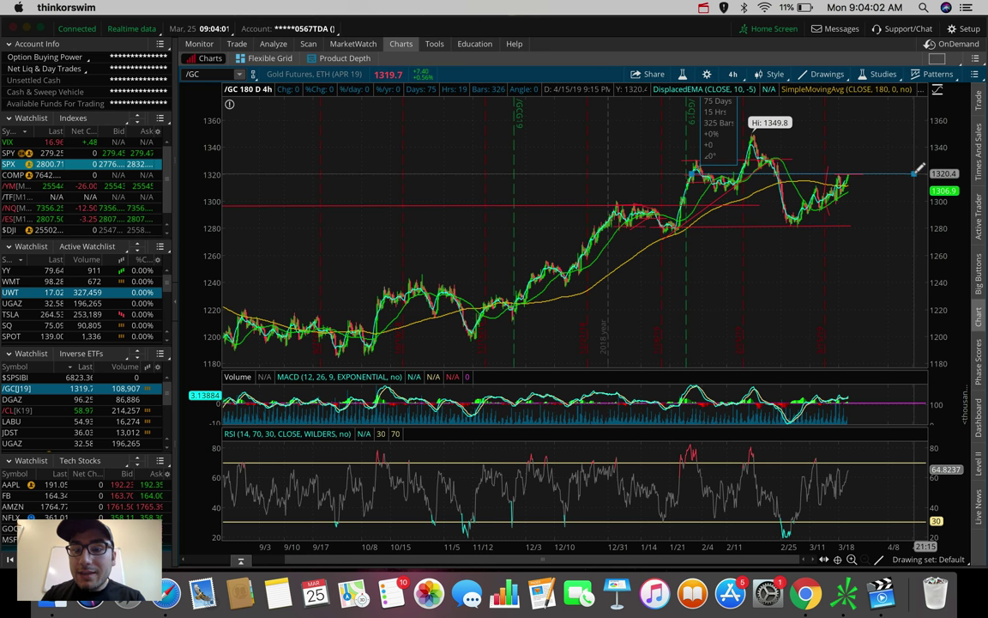
left_click_drag(918, 169, 884, 170)
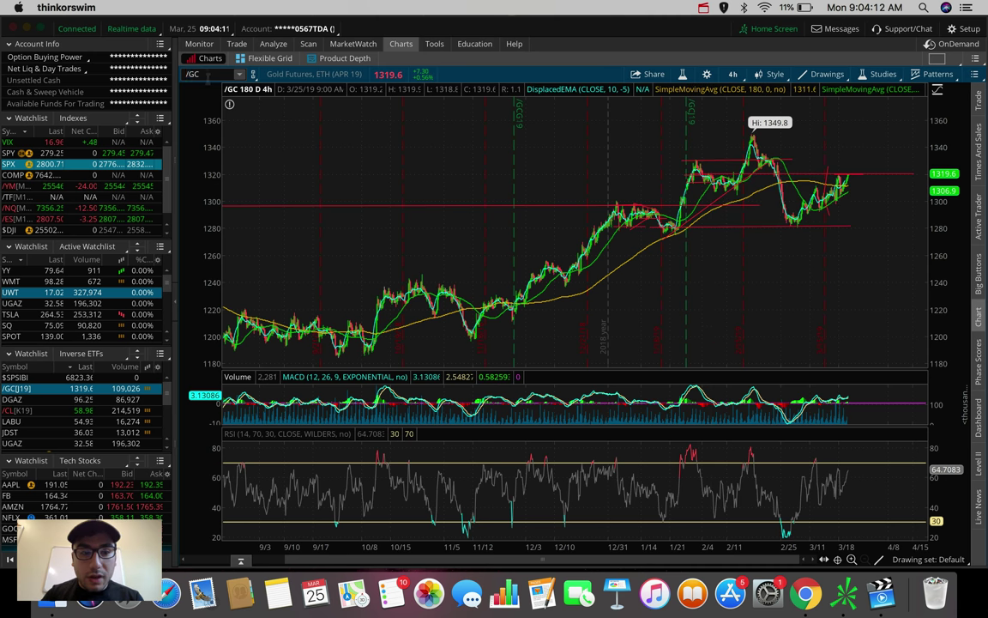
type("JNUG")
key("Return")
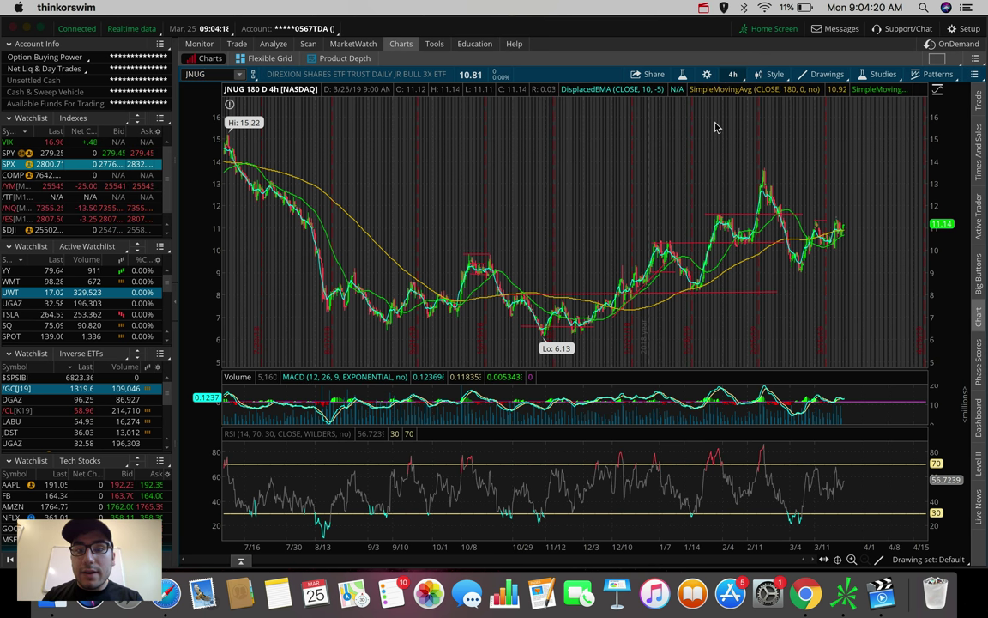
View JNUG intraday on 1-minute bars with a vertical line, then return to 180 D : 4h
left_click(732, 74)
left_click(708, 132)
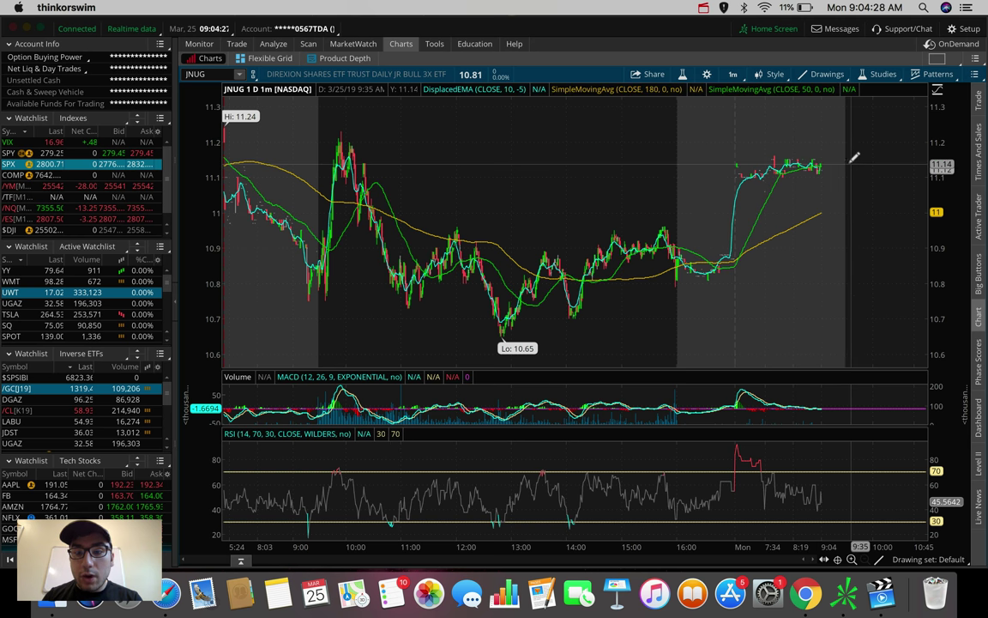
left_click_drag(855, 159, 857, 199)
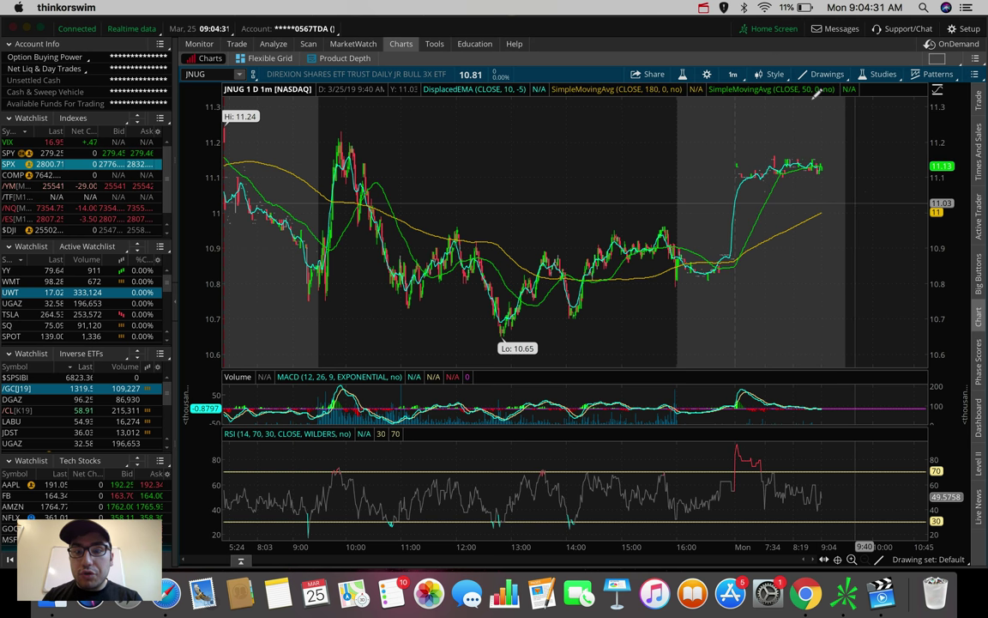
left_click(733, 74)
left_click(686, 231)
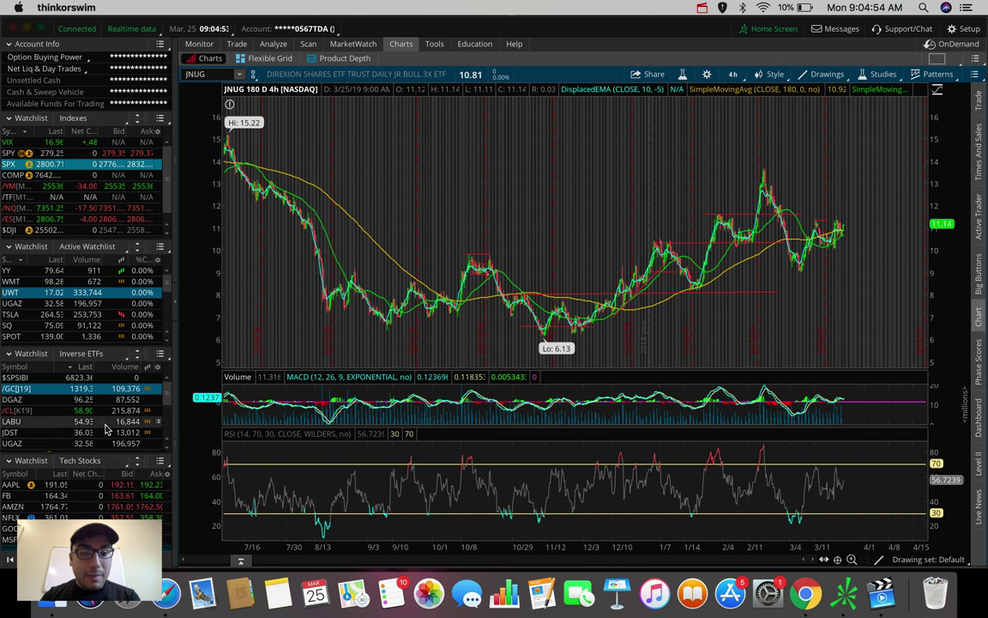
scroll(28, 439, "down", 3)
scroll(28, 433, "up", 3)
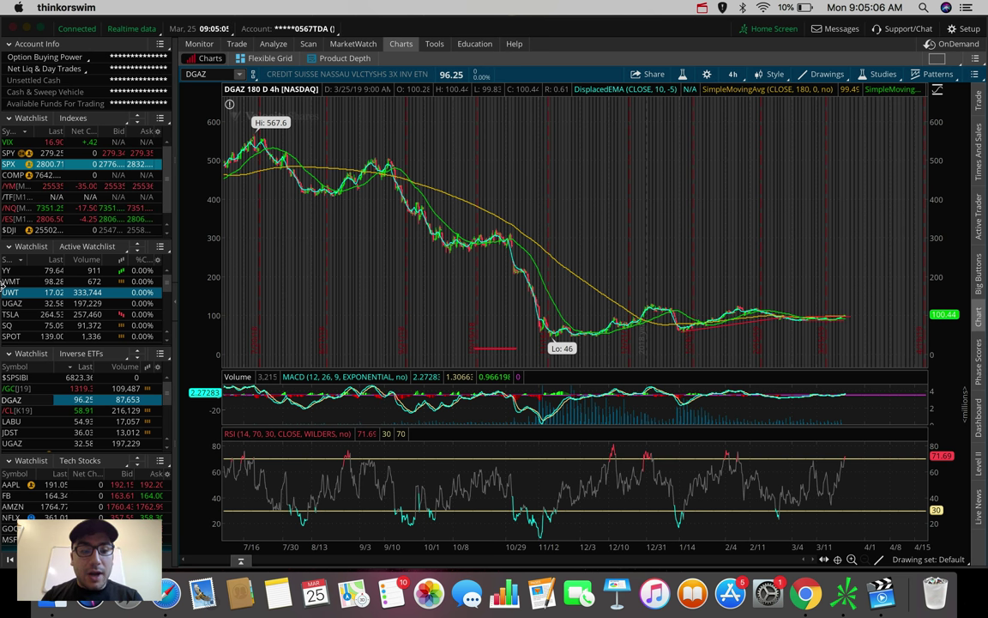
Chart /NG through 20 D : 1h, 90 D : 2h and 180 D : 4h, ending on 10 D : 30m
key("Down")
key("Down")
key("Down")
key("Down")
key("Down")
key("Down")
key("Down")
key("Down")
key("Down")
key("Down")
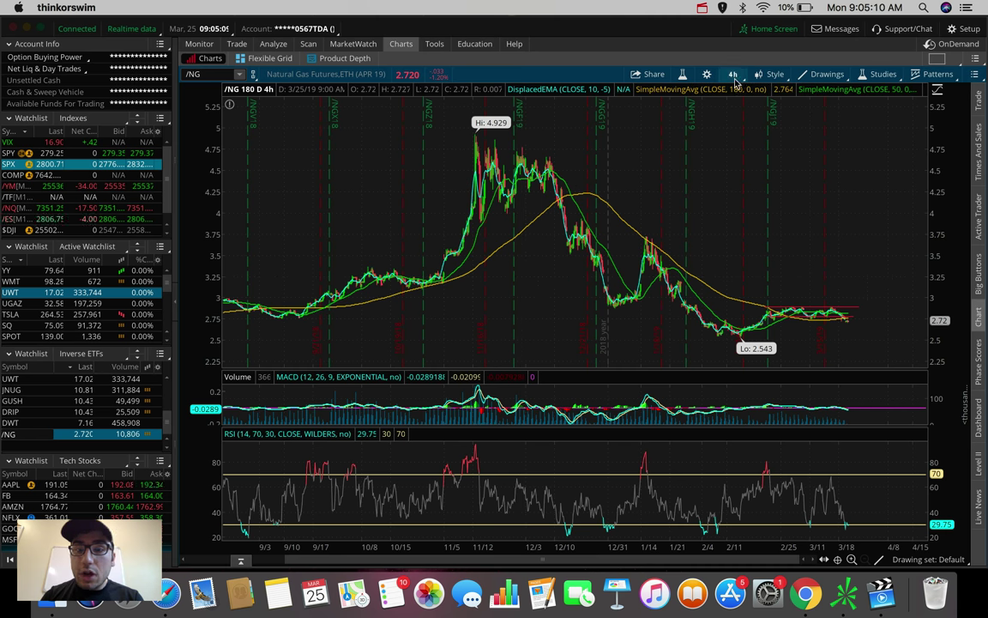
left_click(734, 77)
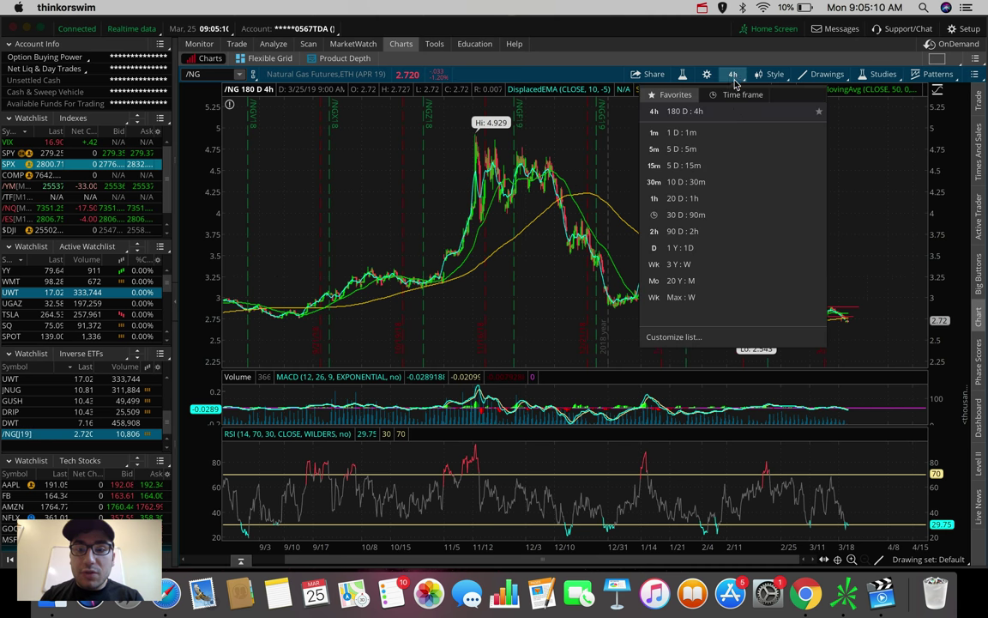
left_click(678, 199)
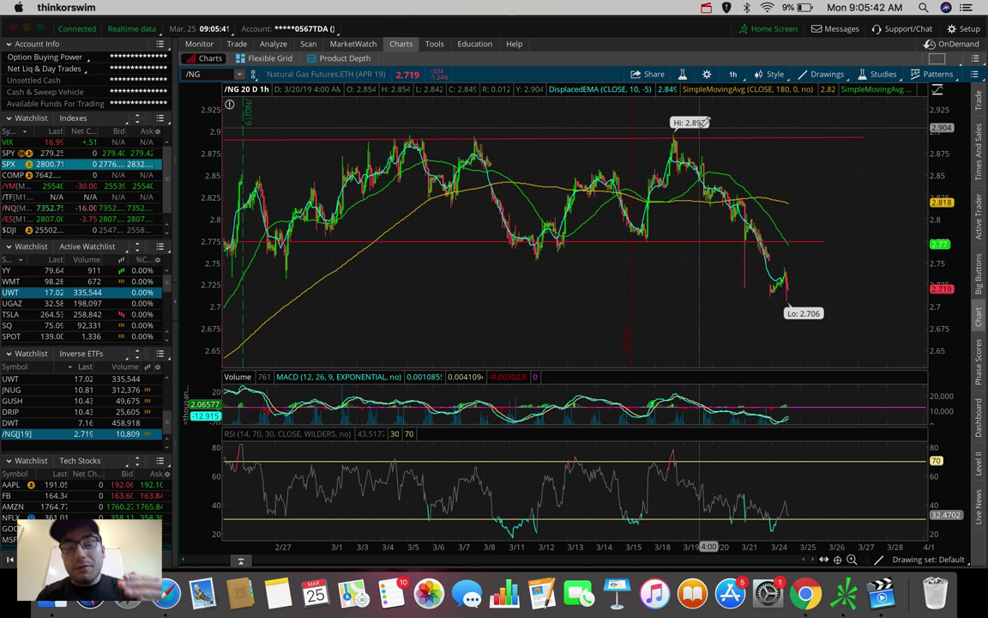
left_click(732, 73)
left_click(717, 218)
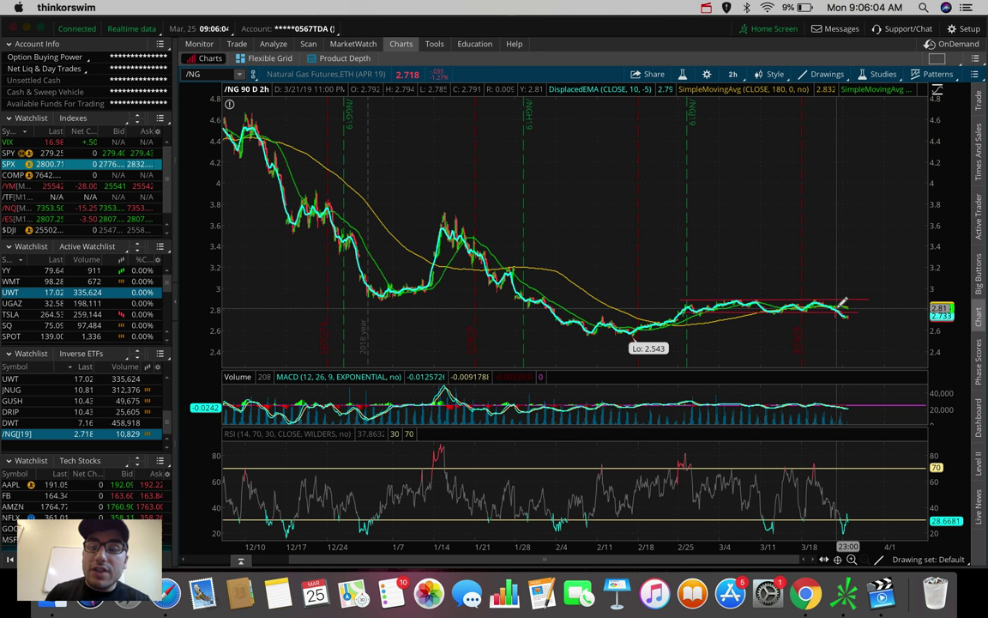
left_click(732, 73)
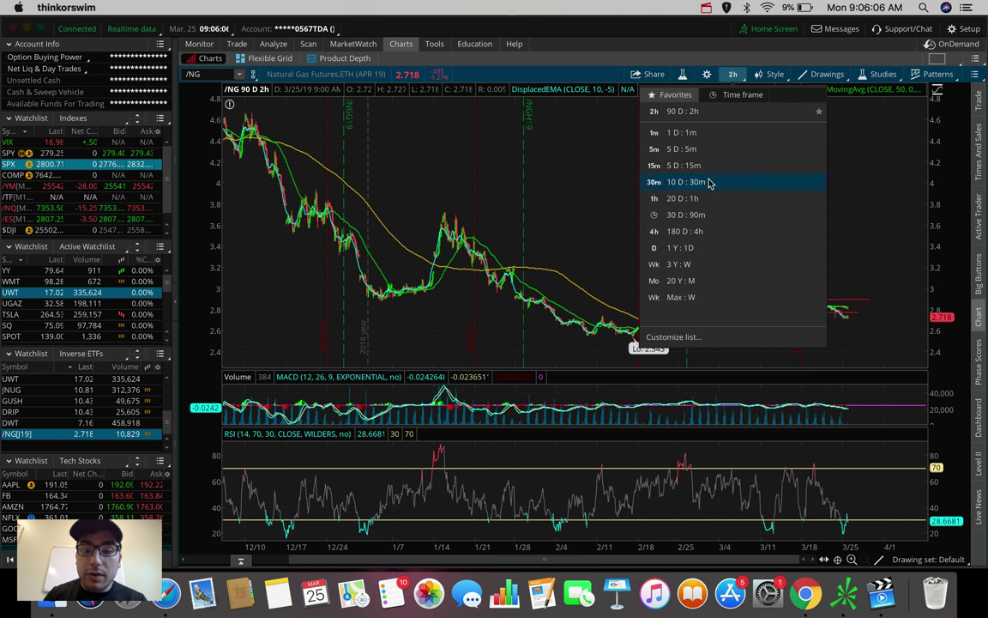
left_click(687, 231)
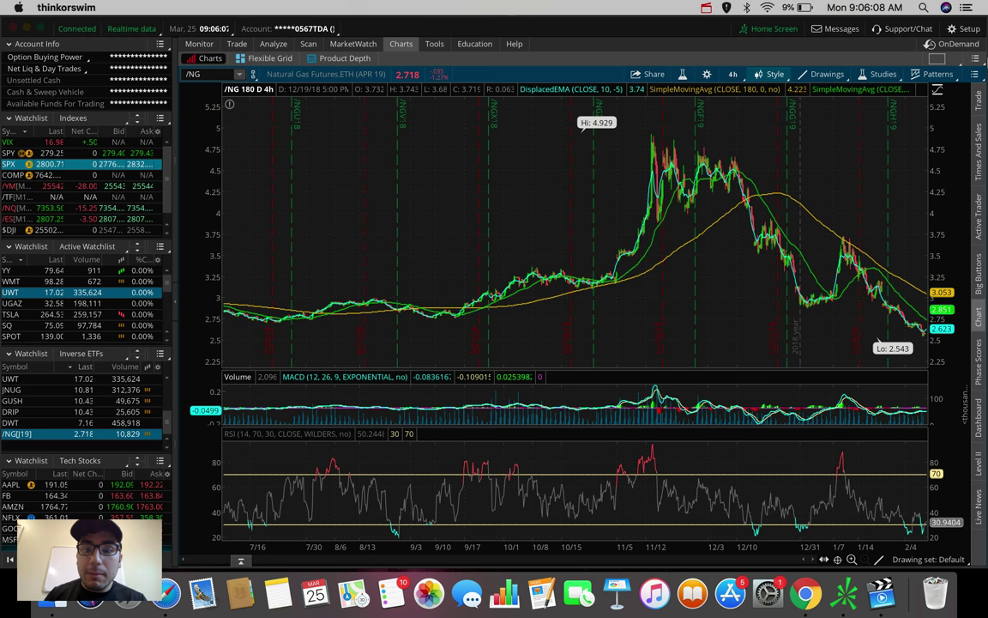
left_click(733, 74)
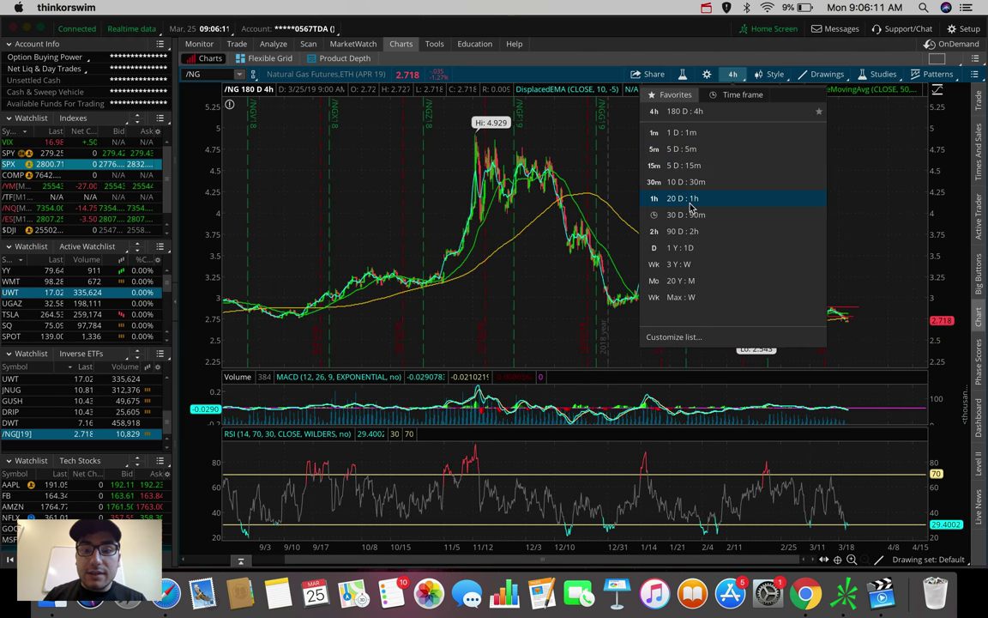
left_click(687, 181)
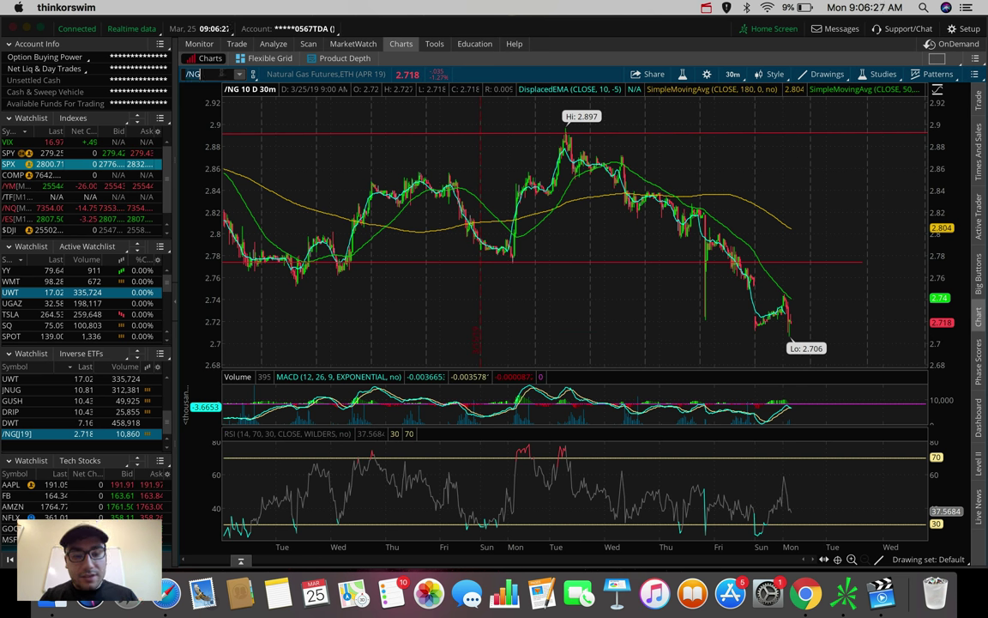
Load DGAZ and view it on 180 D : 4h, then 90 D : 2h bars
type("DGAZ")
key("Return")
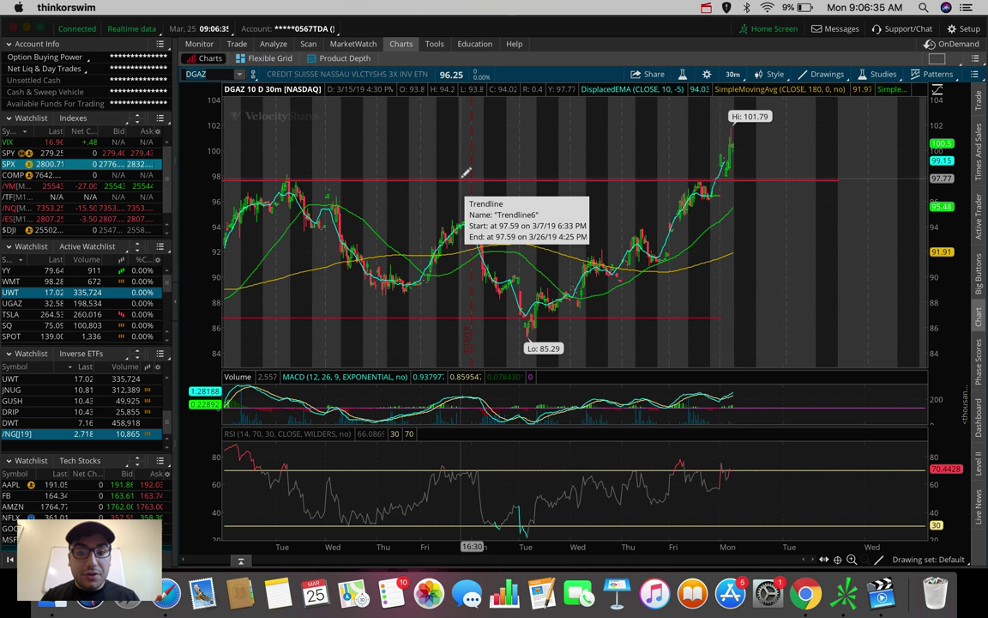
left_click(735, 74)
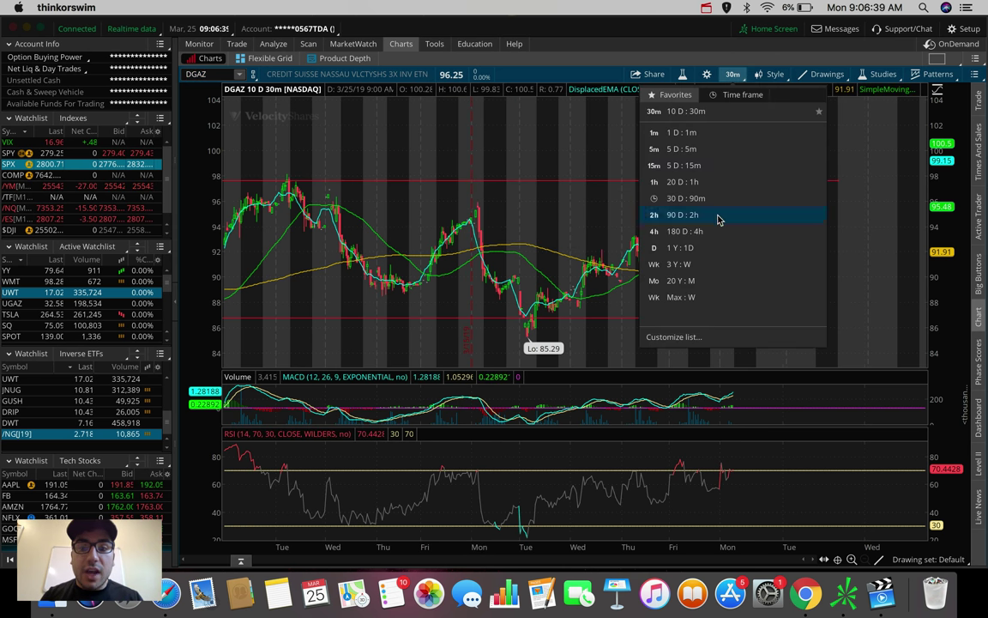
left_click(719, 232)
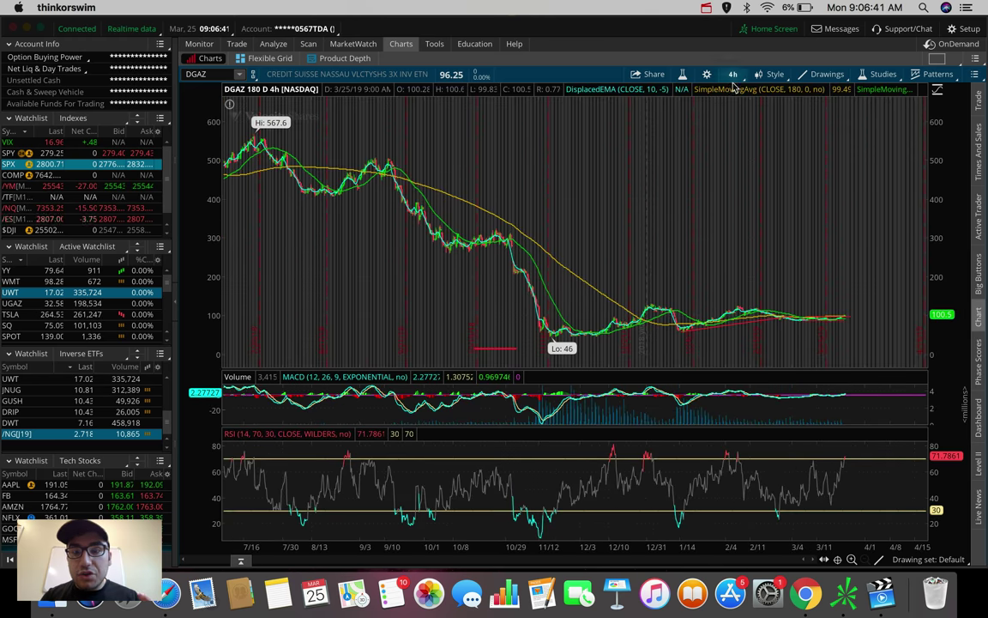
left_click(734, 76)
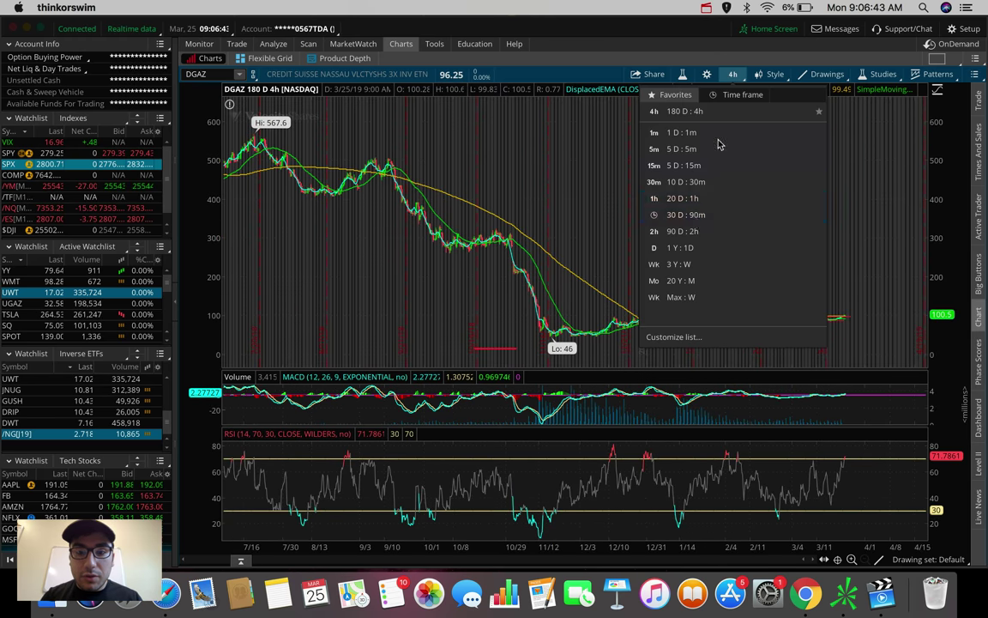
left_click(689, 230)
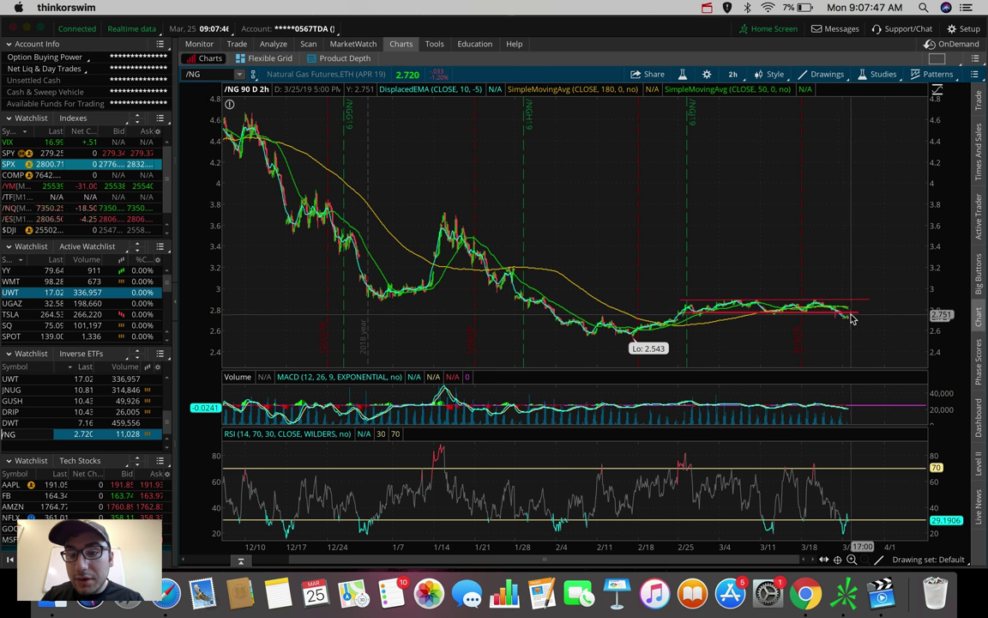
Load the SPX index from the Indexes watchlist into the 2-hour chart
mouse_move(791, 316)
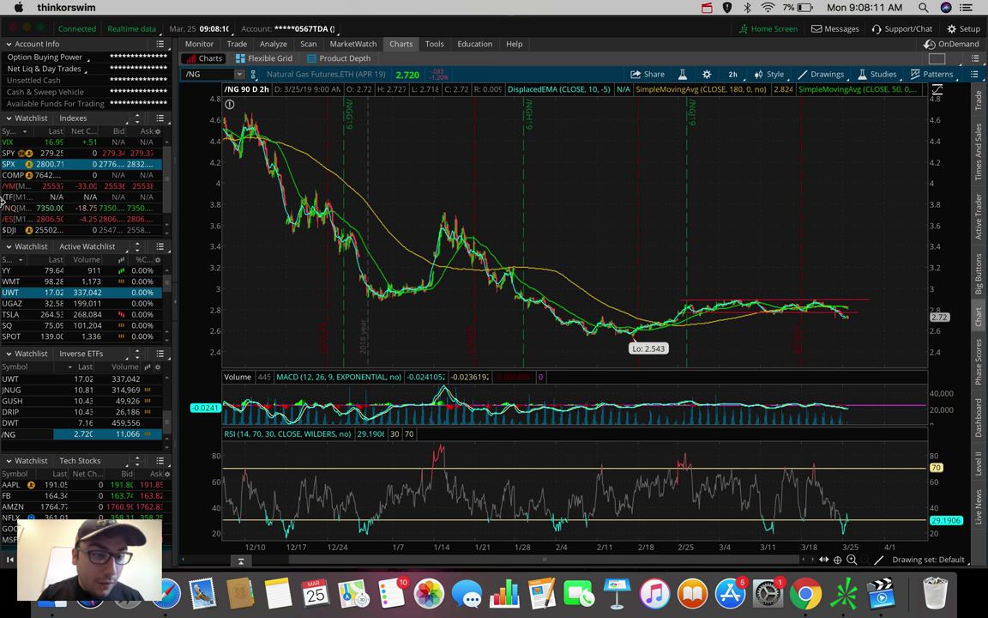
left_click(9, 164)
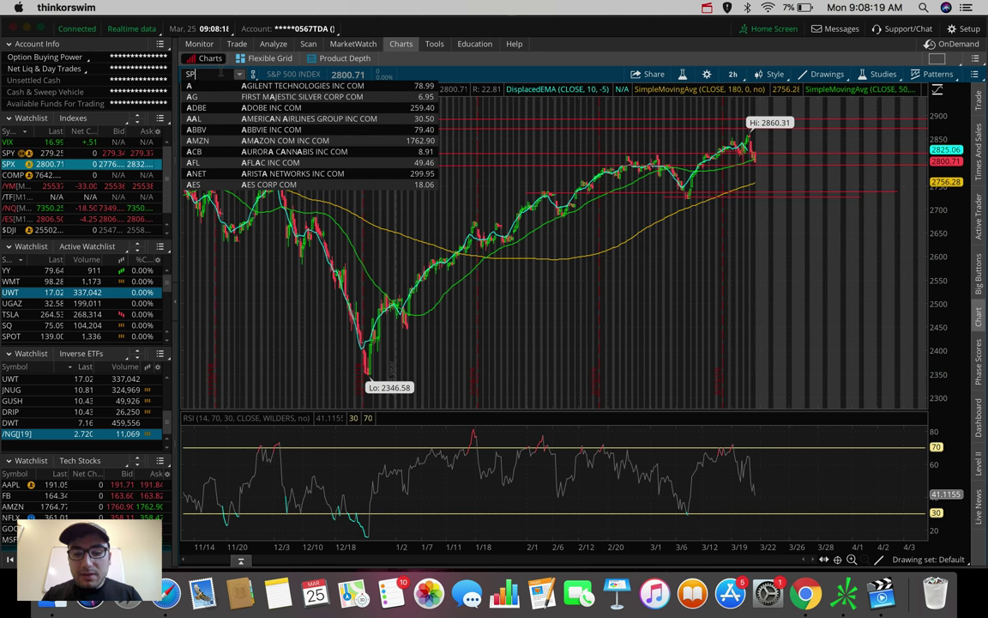
Chart SPY and switch the time frame to 5 D : 5m
key("BackSpace")
type("SPY")
key("Return")
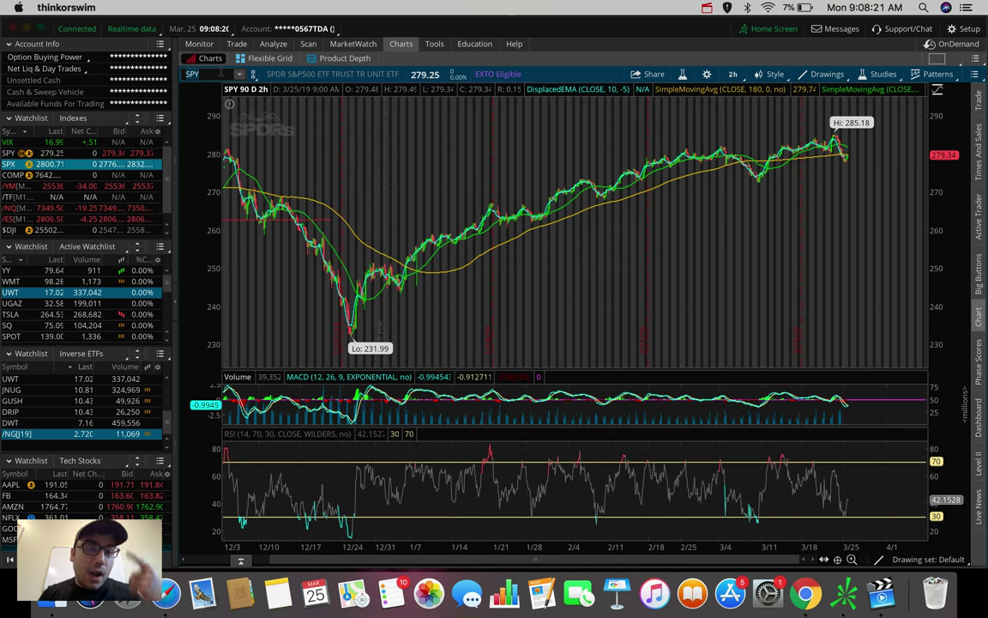
left_click(733, 74)
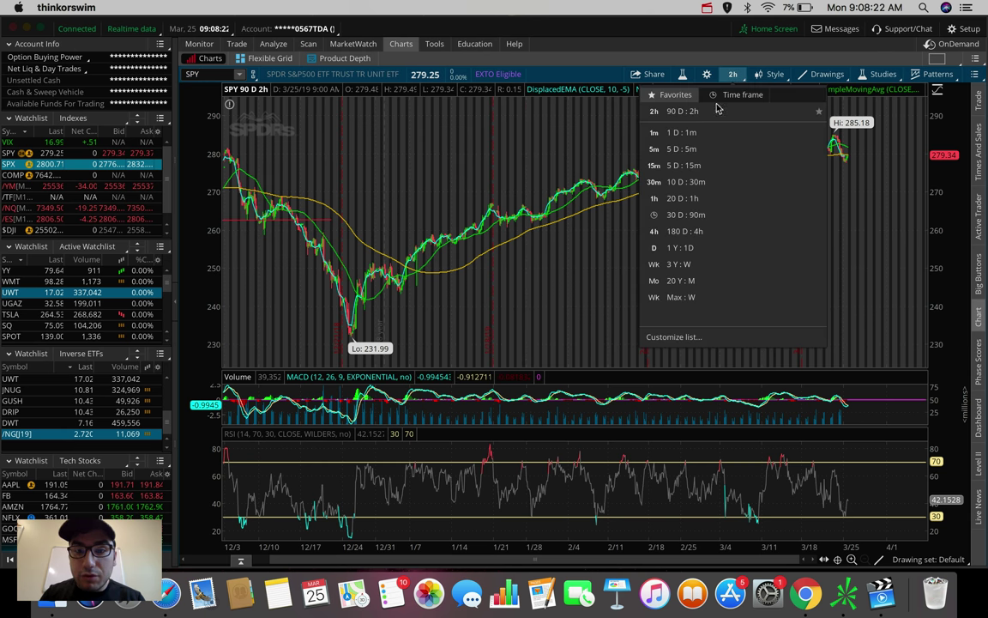
left_click(697, 149)
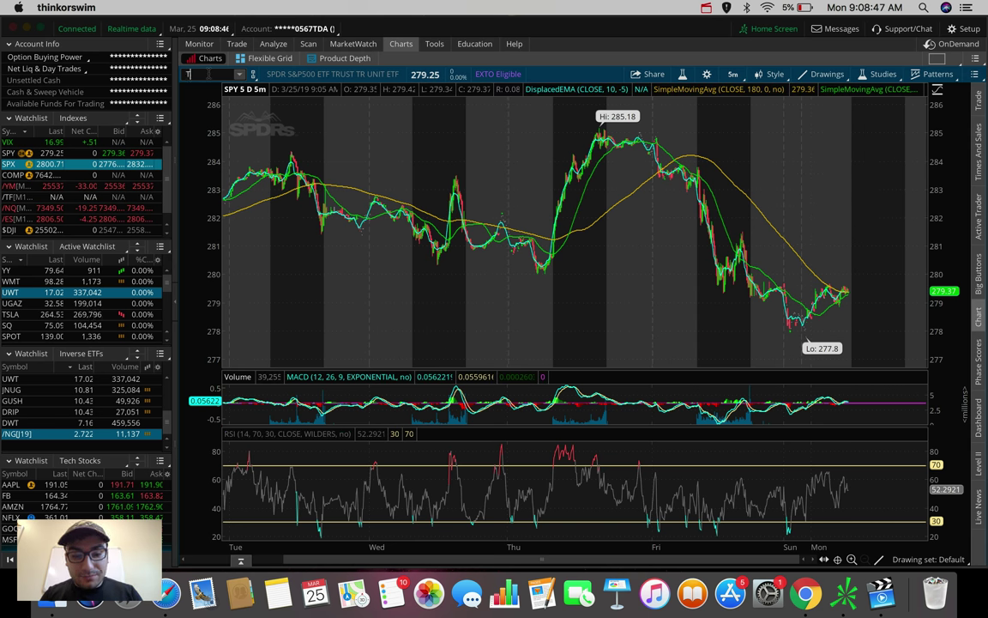
Finish entering TVIX as the chart symbol to load its 5-day 5-minute chart
type("VIX")
key("Return")
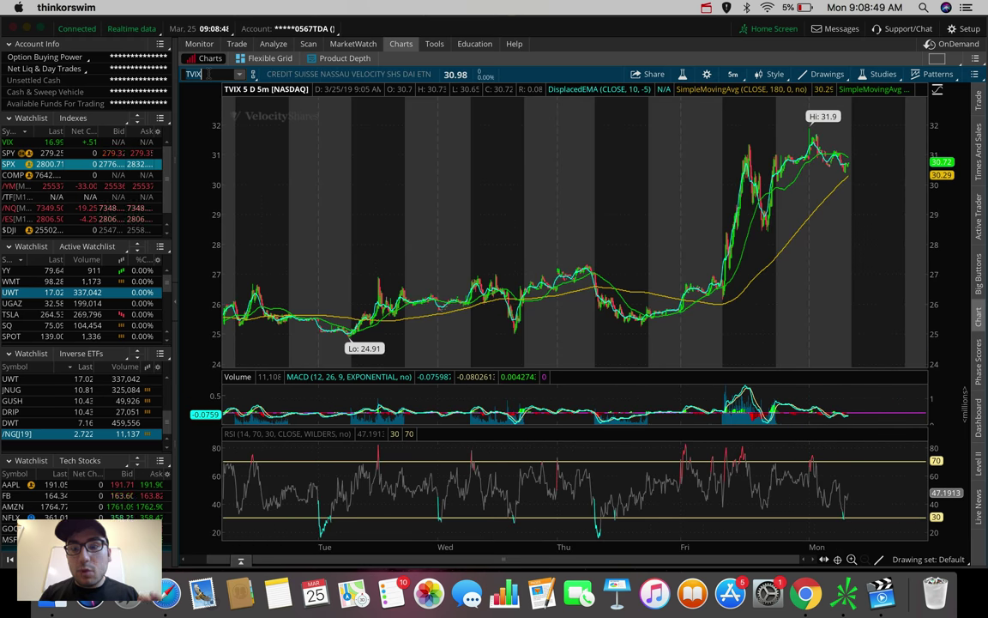